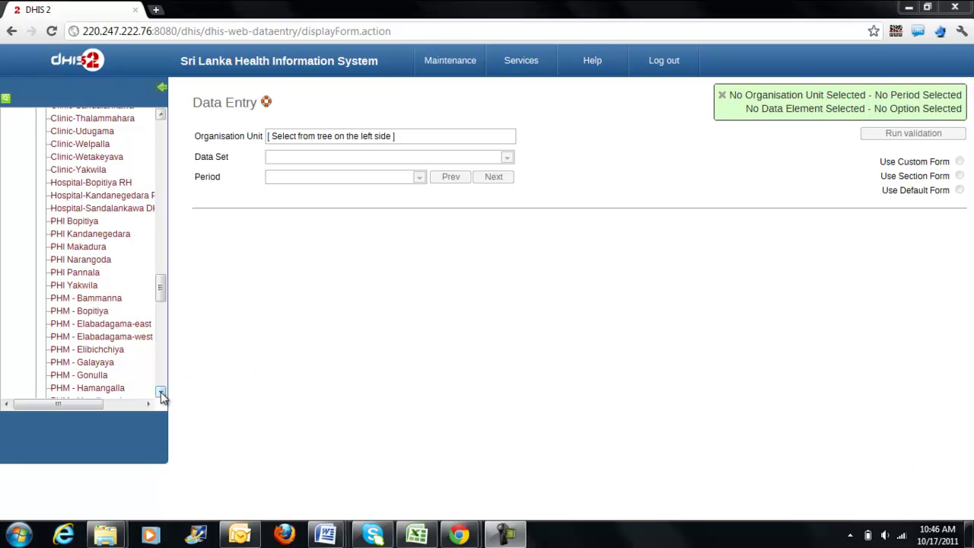
# Step: Load the H524 PHM's Monthly return for organisation unit PHM - Pannala, period October 2011
pyautogui.moveTo(161, 394); pyautogui.dragTo(162, 394)
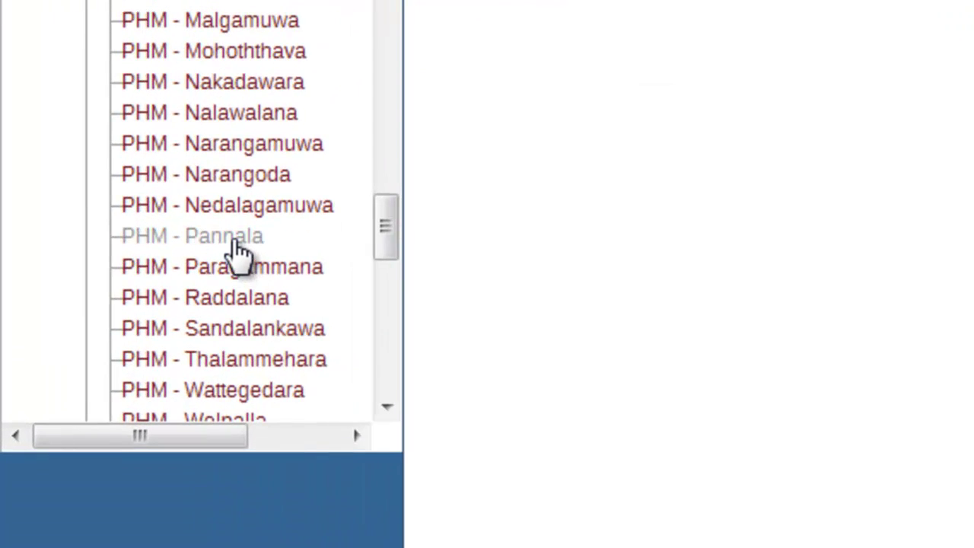
pyautogui.click(238, 242)
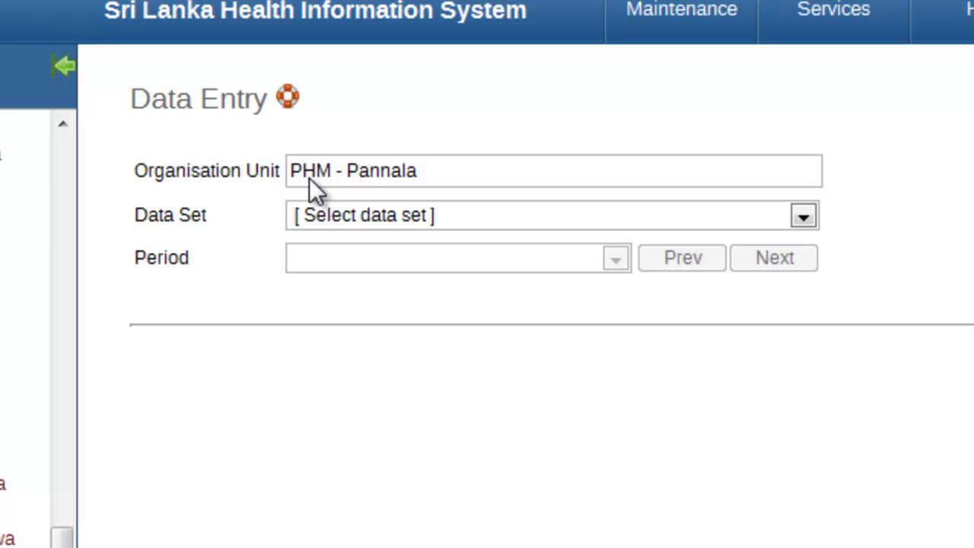
pyautogui.click(326, 216)
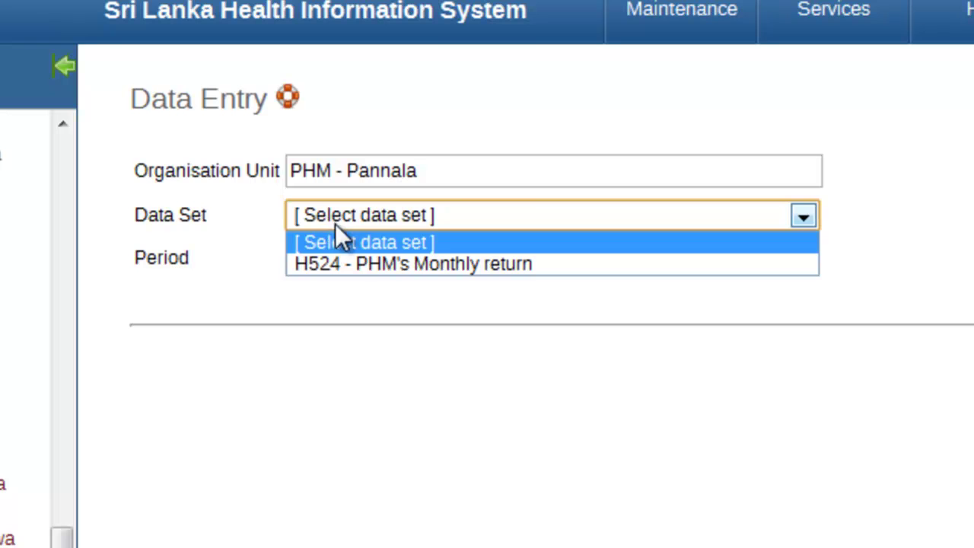
pyautogui.click(393, 266)
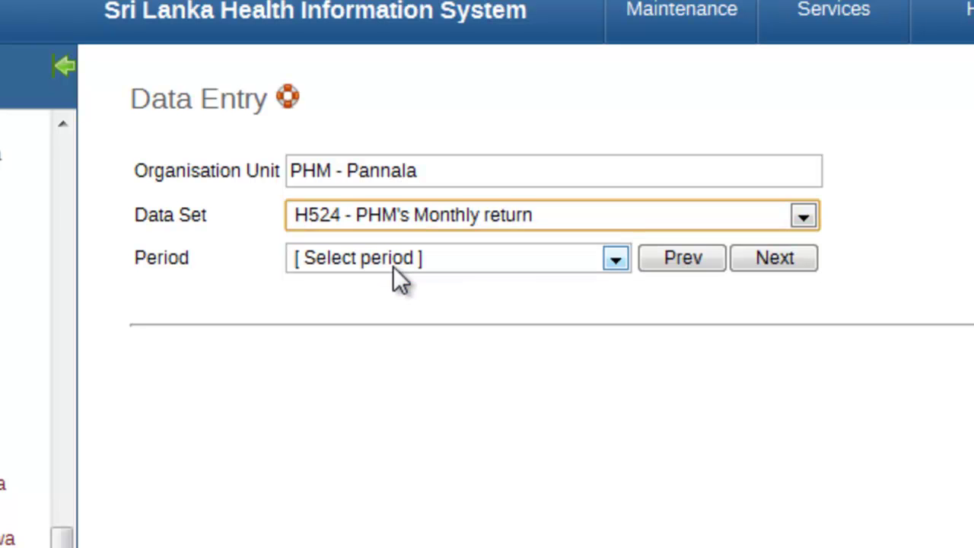
pyautogui.click(473, 263)
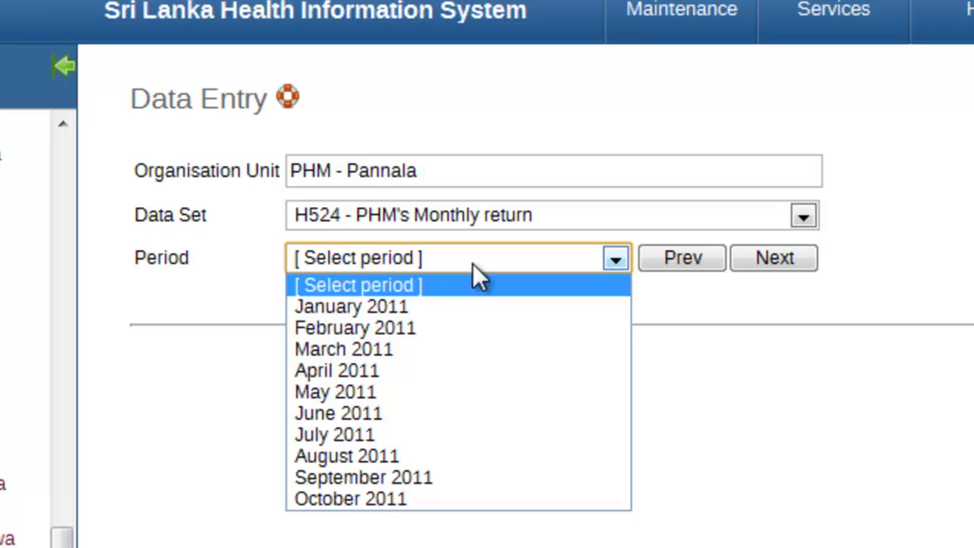
pyautogui.click(429, 497)
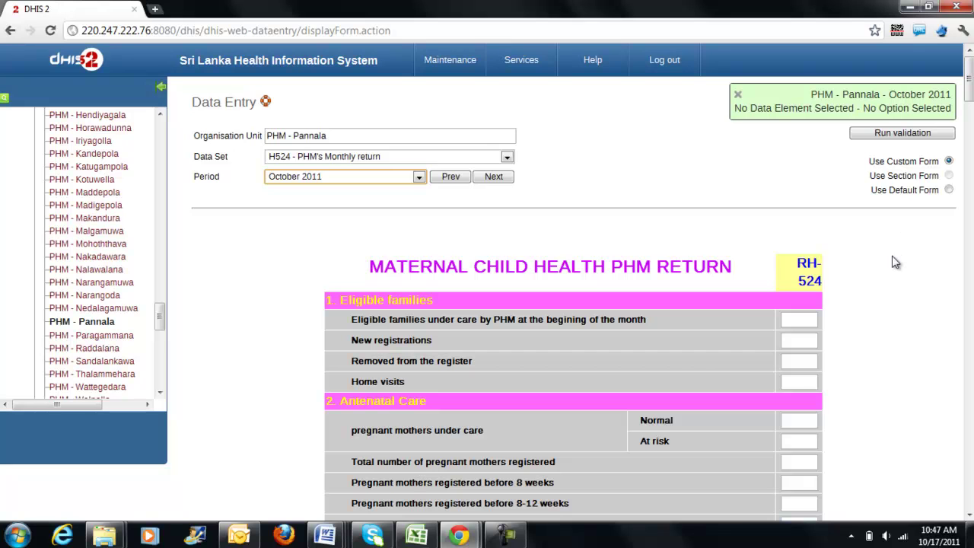
# Step: Scroll the blank RH-524 form down and back up, then select the eligible families under care field
pyautogui.scroll(-7, 895, 261)
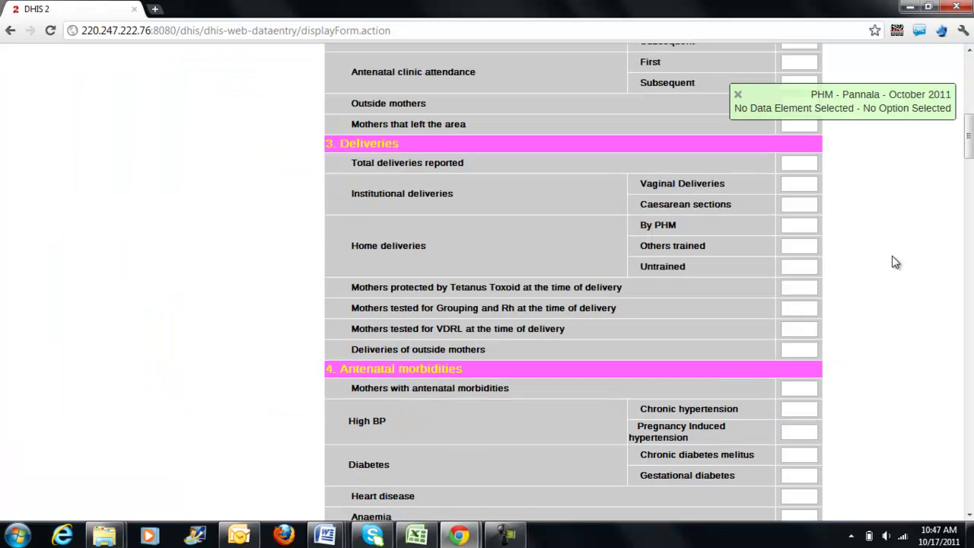
pyautogui.scroll(-15, 895, 262)
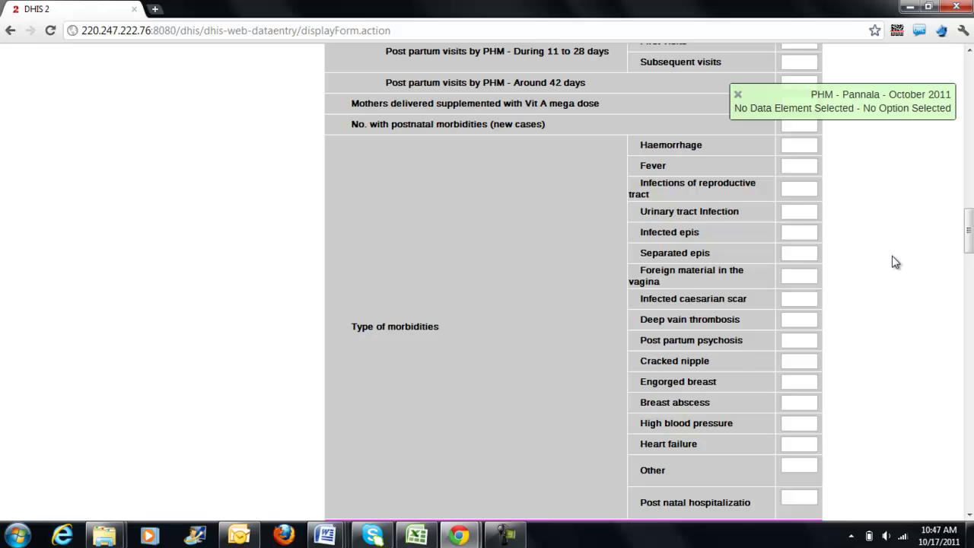
pyautogui.scroll(-6, 895, 261)
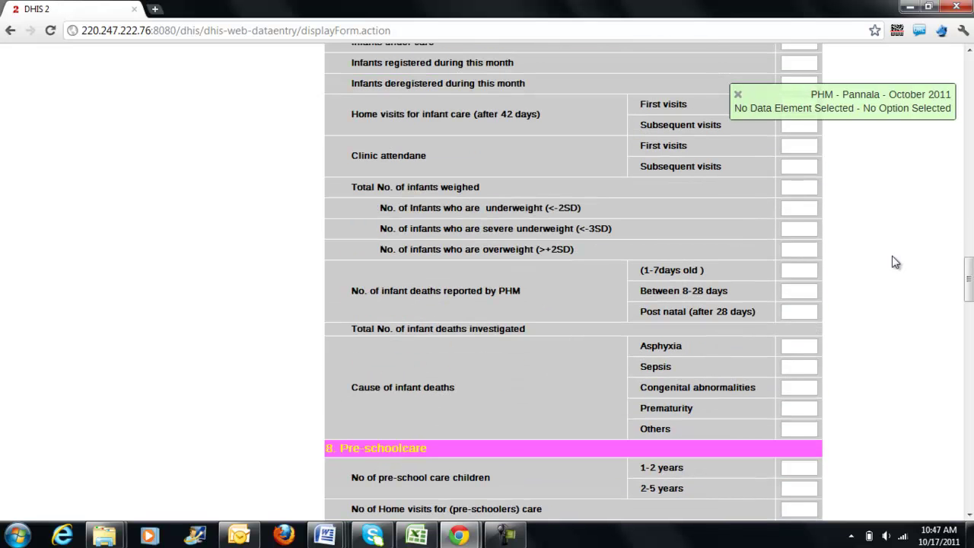
pyautogui.scroll(-7, 895, 262)
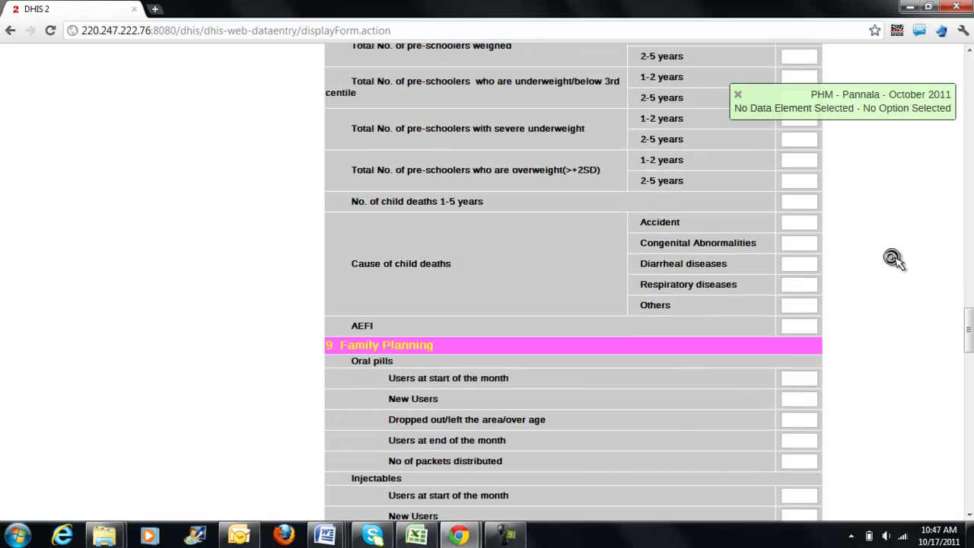
pyautogui.scroll(10, 895, 262)
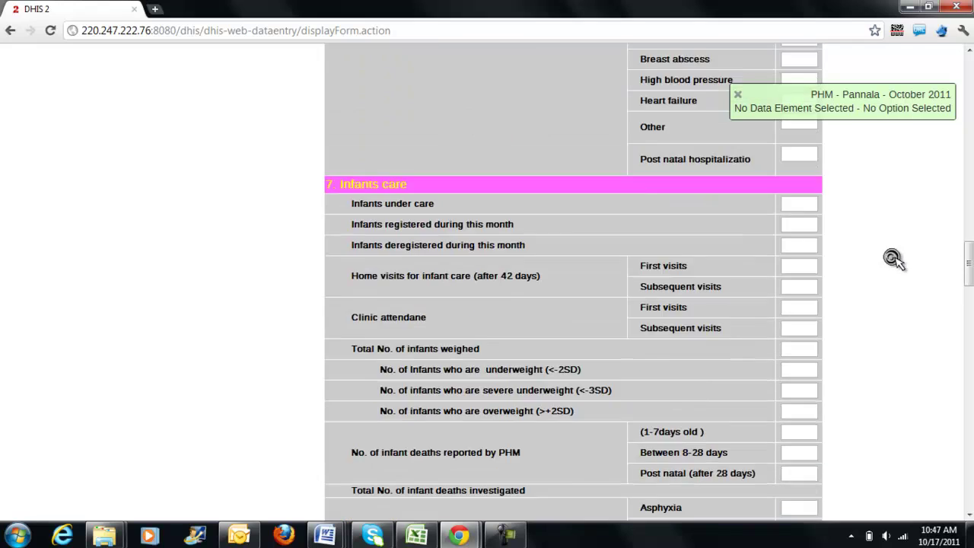
pyautogui.scroll(5, 896, 262)
pyautogui.scroll(15, 895, 262)
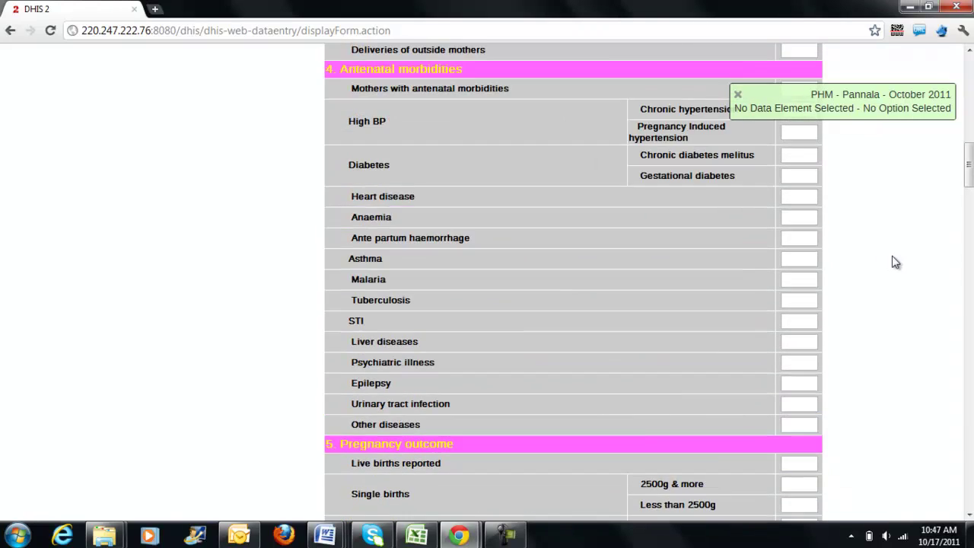
pyautogui.scroll(10, 895, 262)
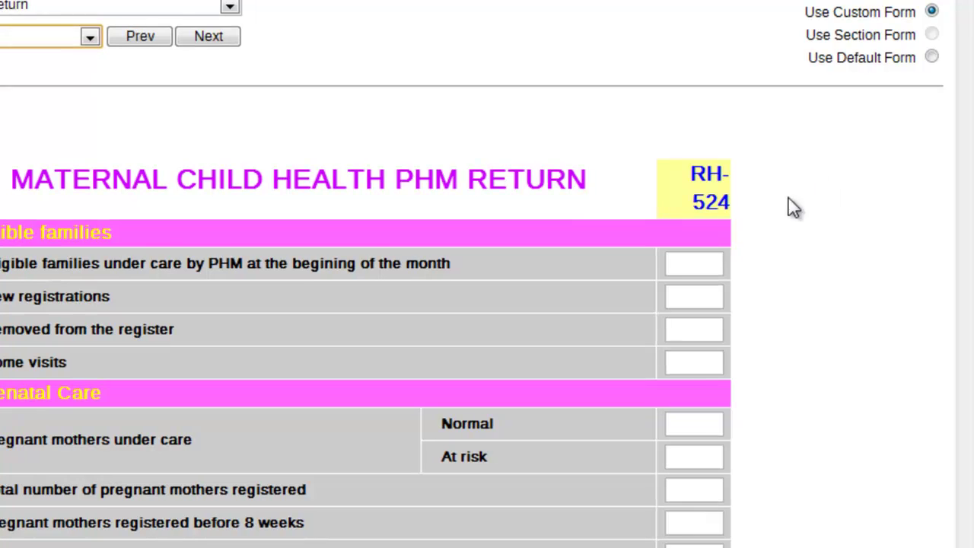
pyautogui.click(681, 264)
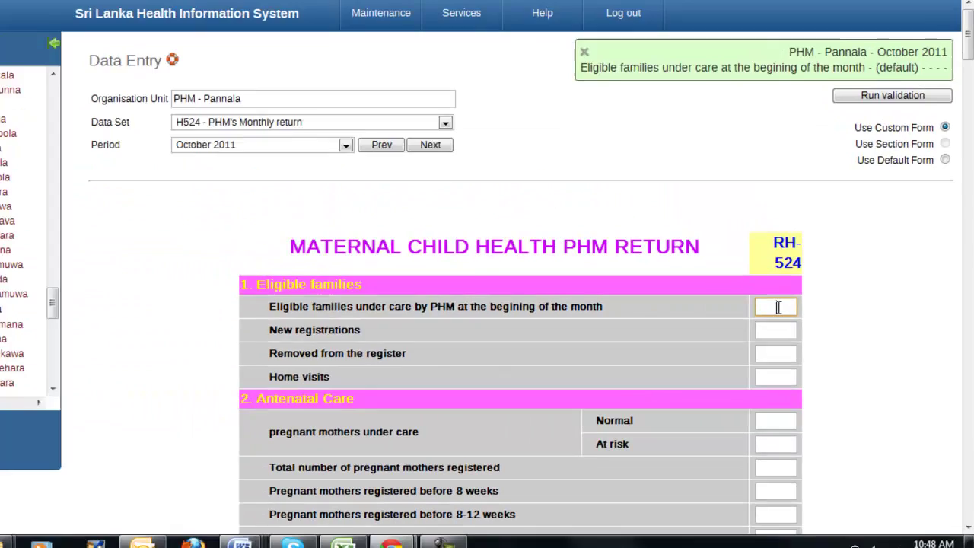
# Step: Show the eligible families under care history with its 901.3 average and past-values chart
pyautogui.doubleClick(778, 307)
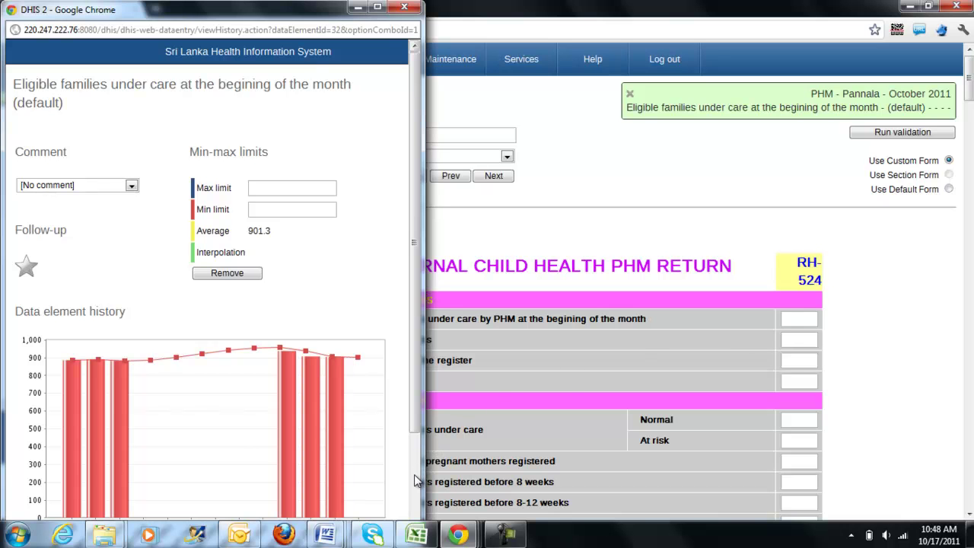
pyautogui.scroll(-3, 415, 417)
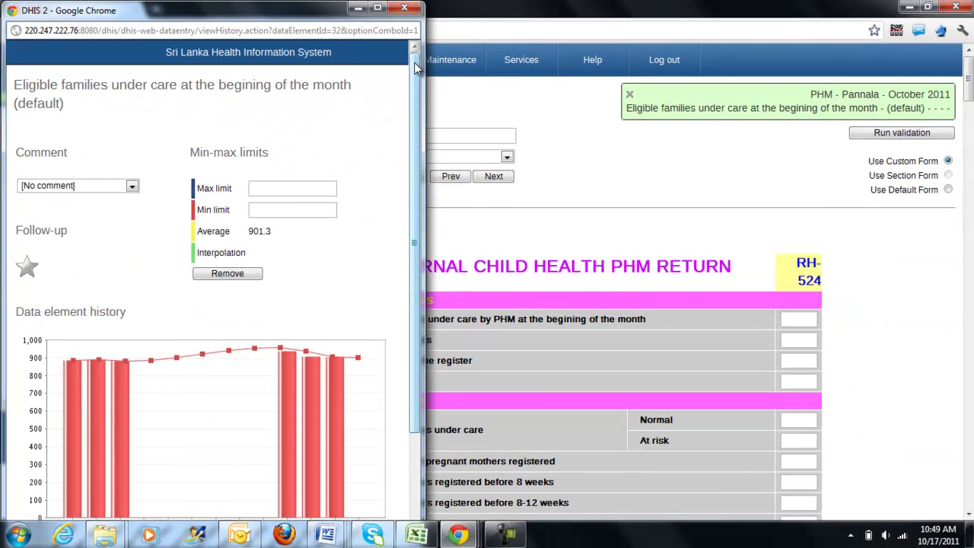
# Step: Close the history window and save 855 as eligible families under care at month start
pyautogui.click(406, 11)
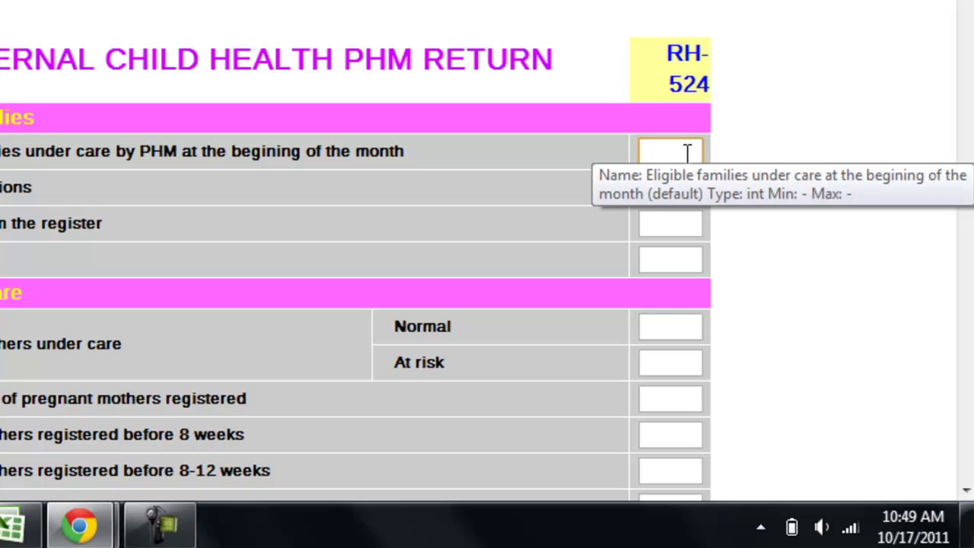
pyautogui.write('855')
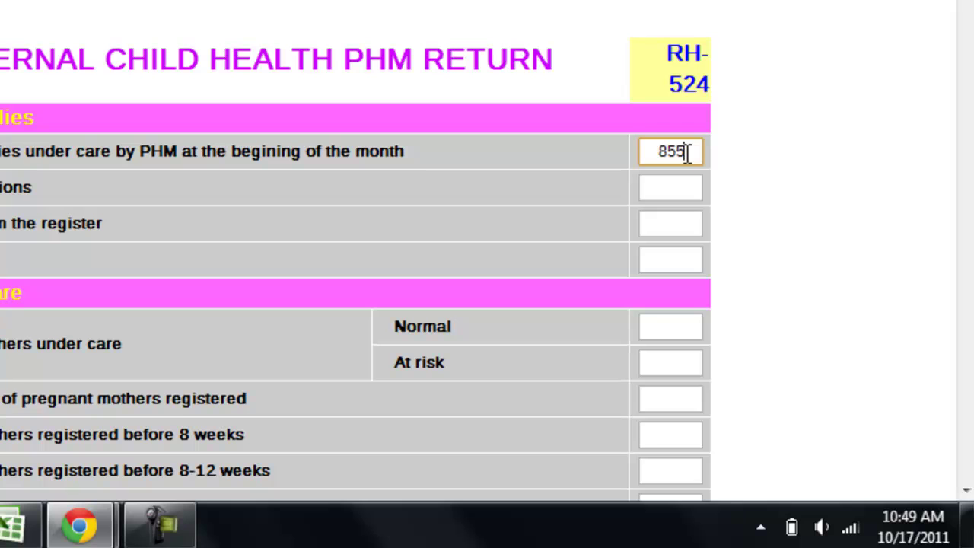
pyautogui.press('Tab')
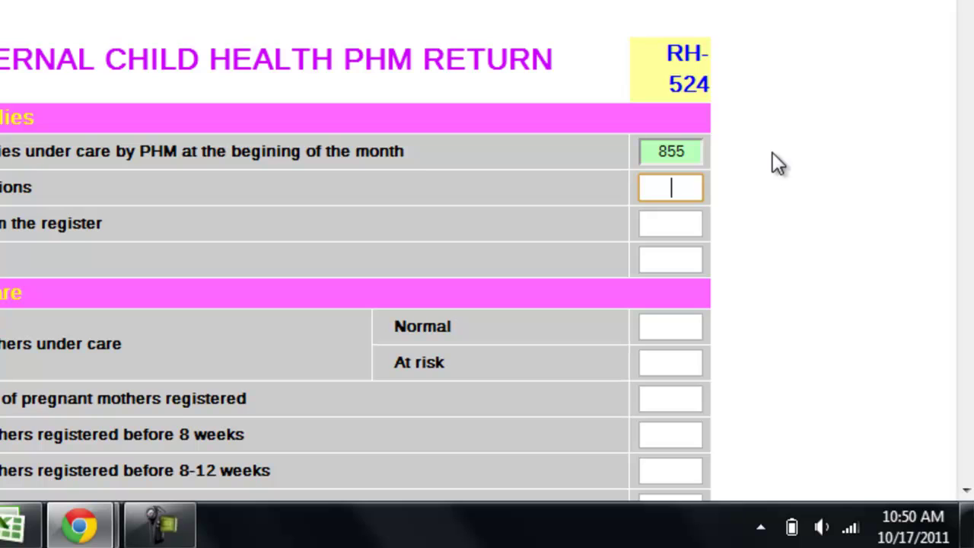
pyautogui.press('Tab')
pyautogui.press('Tab')
pyautogui.press('Tab')
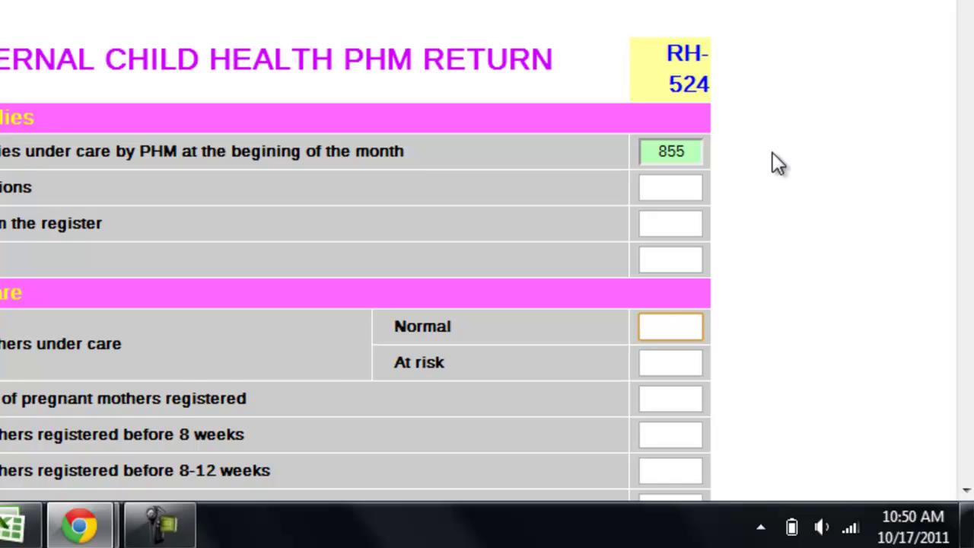
pyautogui.hotkey('shift', 'Tab')
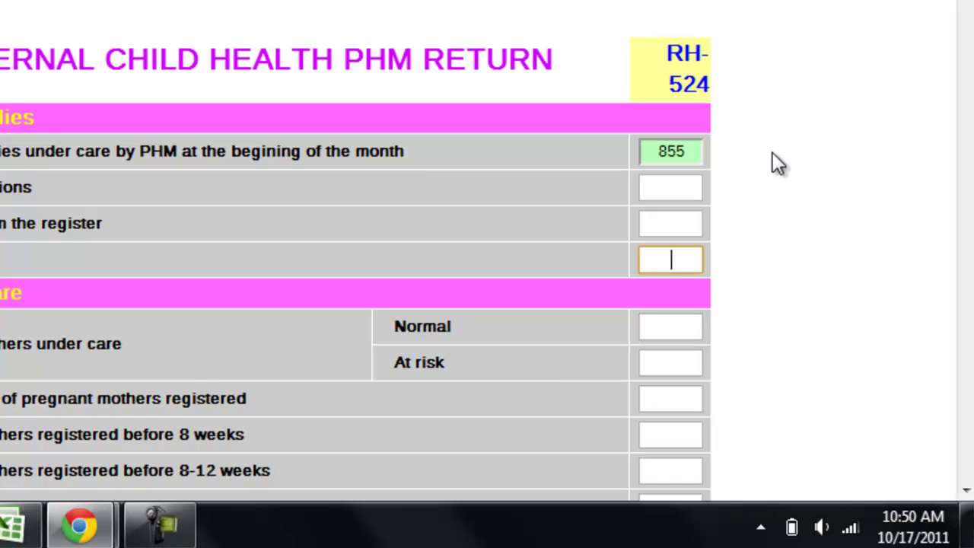
pyautogui.hotkey('shift', 'Tab')
pyautogui.hotkey('shift', 'Tab')
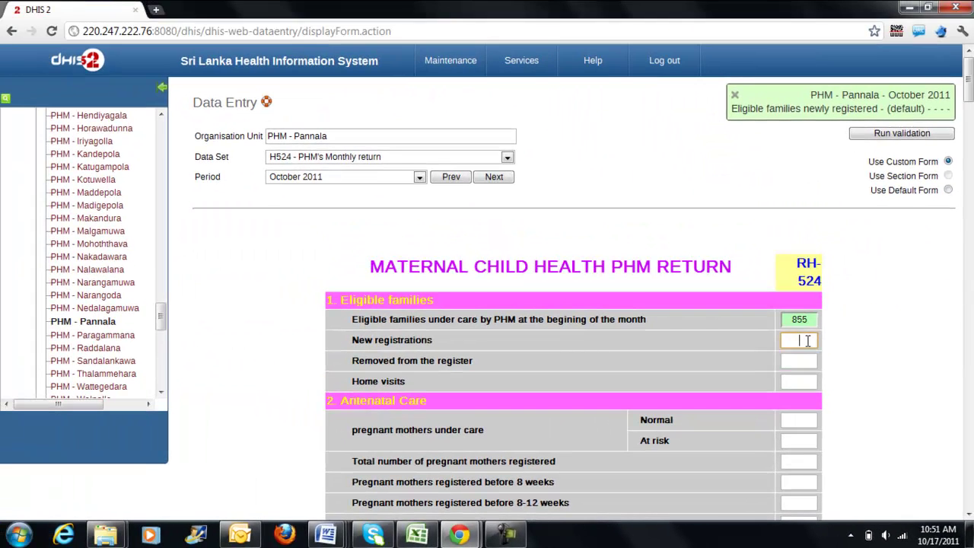
# Step: Give eligible families newly registered a max limit of 20 and min limit of 5
pyautogui.doubleClick(807, 341)
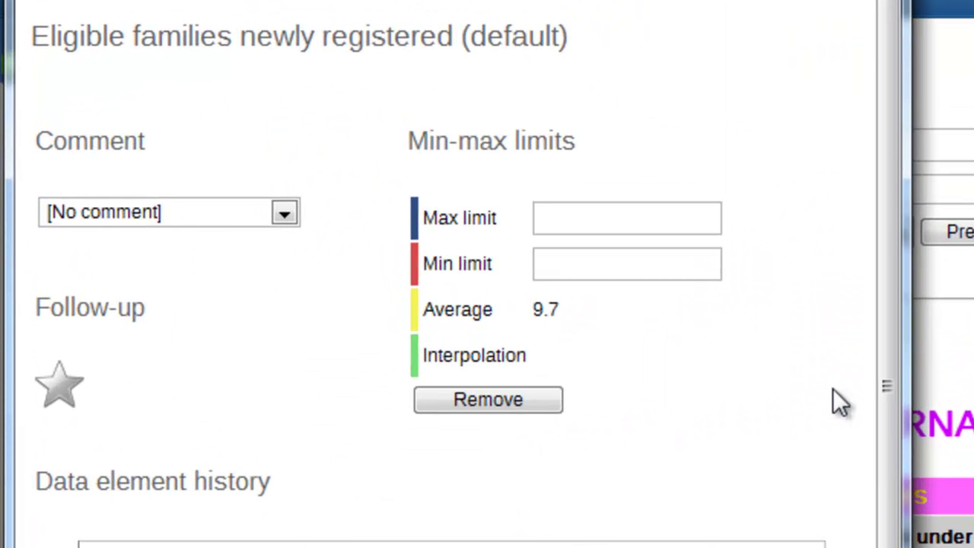
pyautogui.click(635, 219)
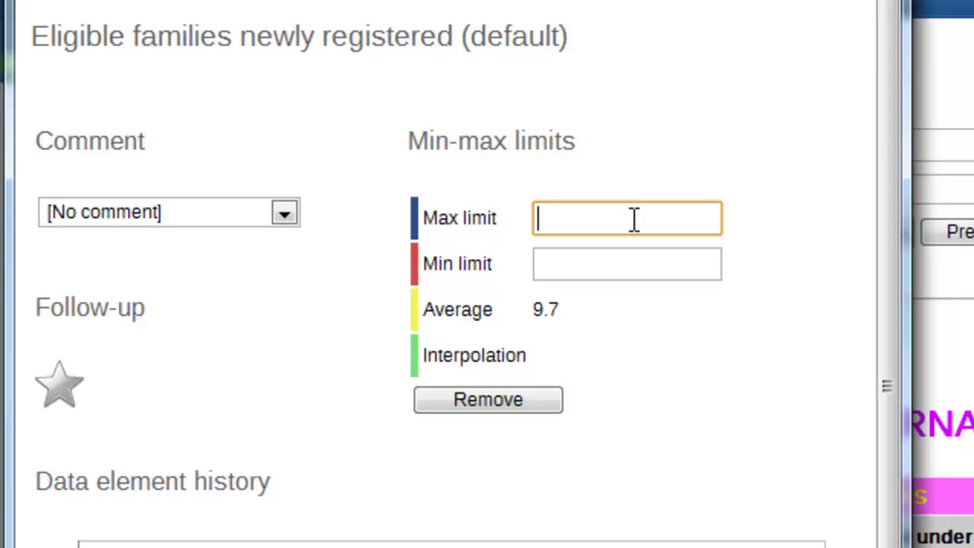
pyautogui.write('20')
pyautogui.press('Tab')
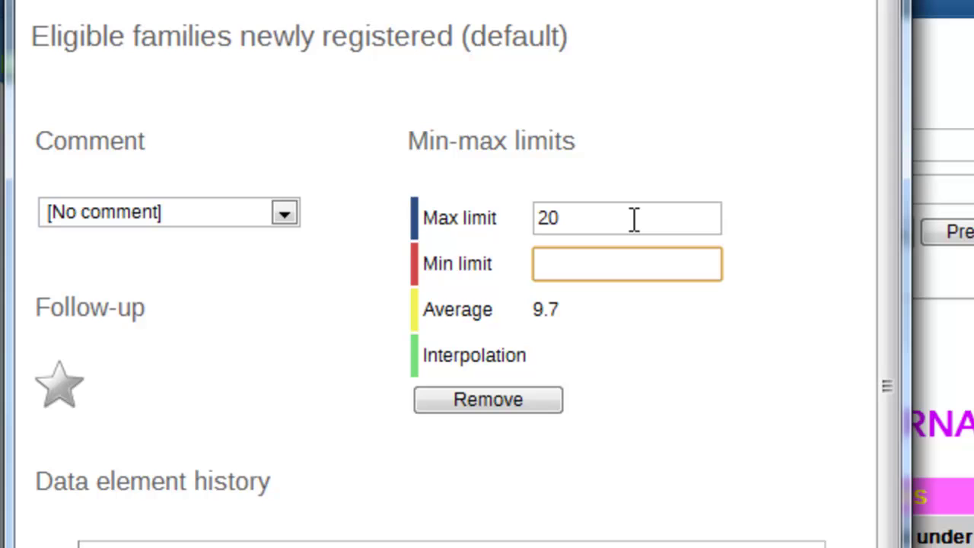
pyautogui.write('5')
pyautogui.scroll(-3, 658, 263)
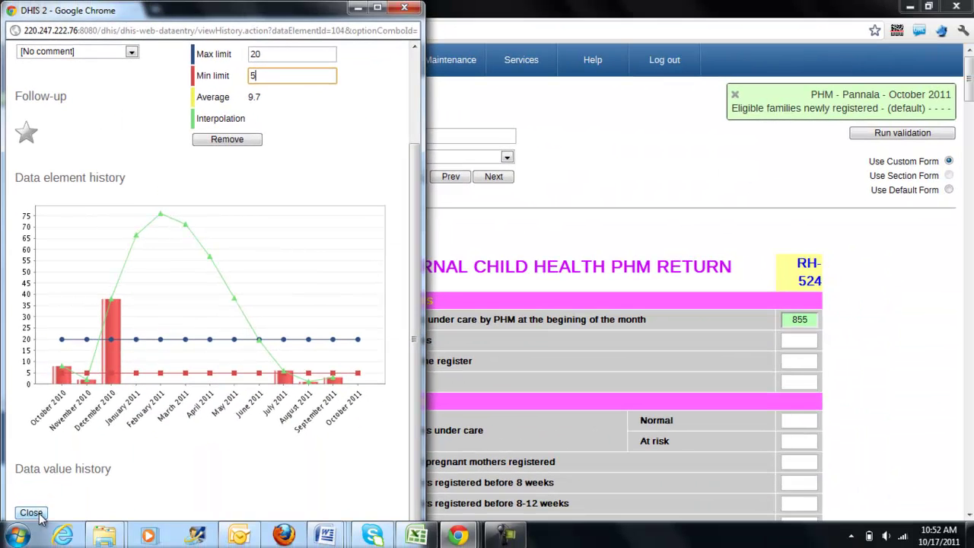
pyautogui.click(35, 519)
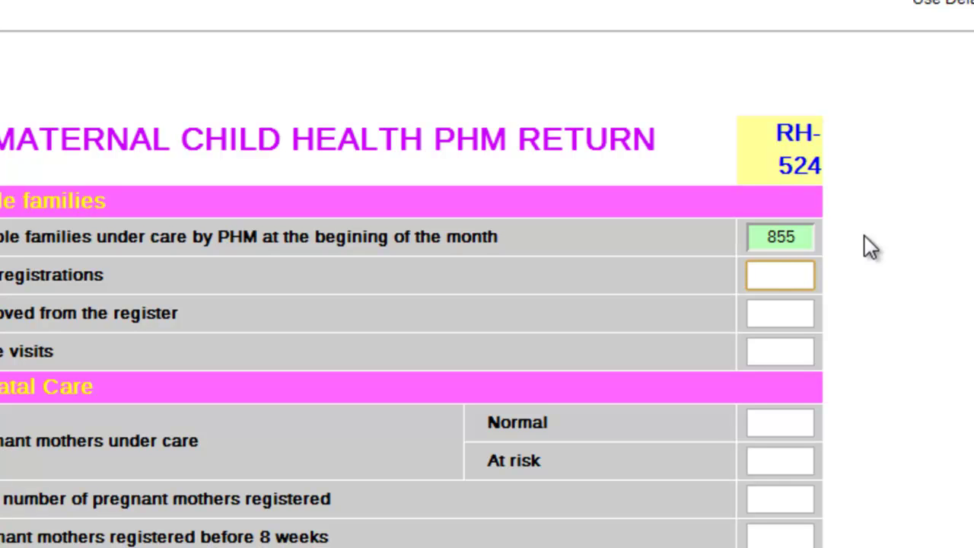
# Step: Enter 30 in New registrations, triggering the above-maximum warning
pyautogui.write('30')
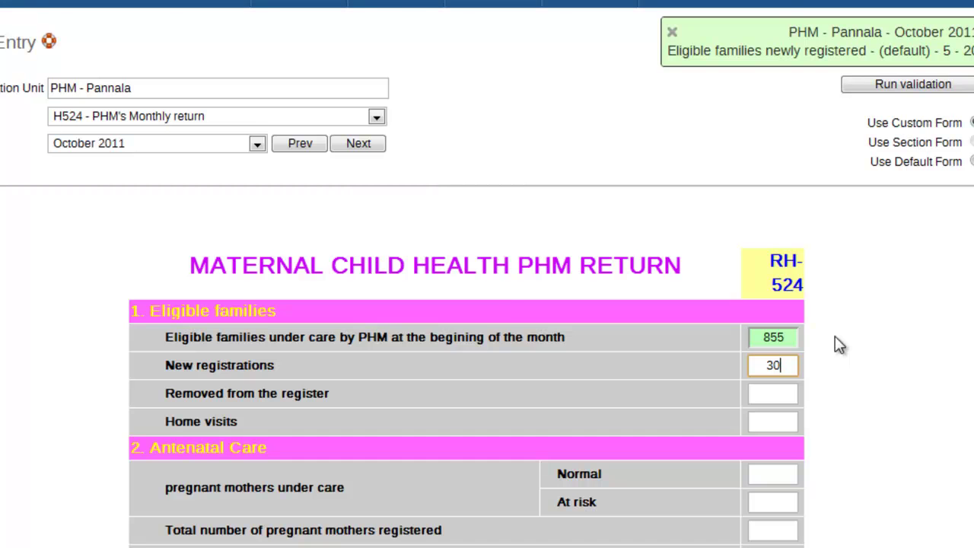
pyautogui.press('Tab')
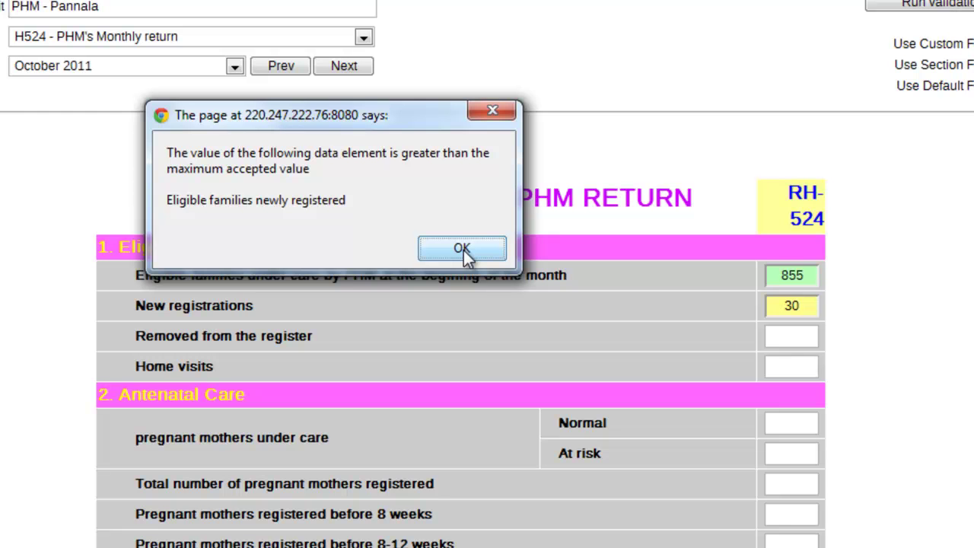
# Step: Dismiss the warning and replace New registrations' 30 with 10, saving it
pyautogui.click(462, 250)
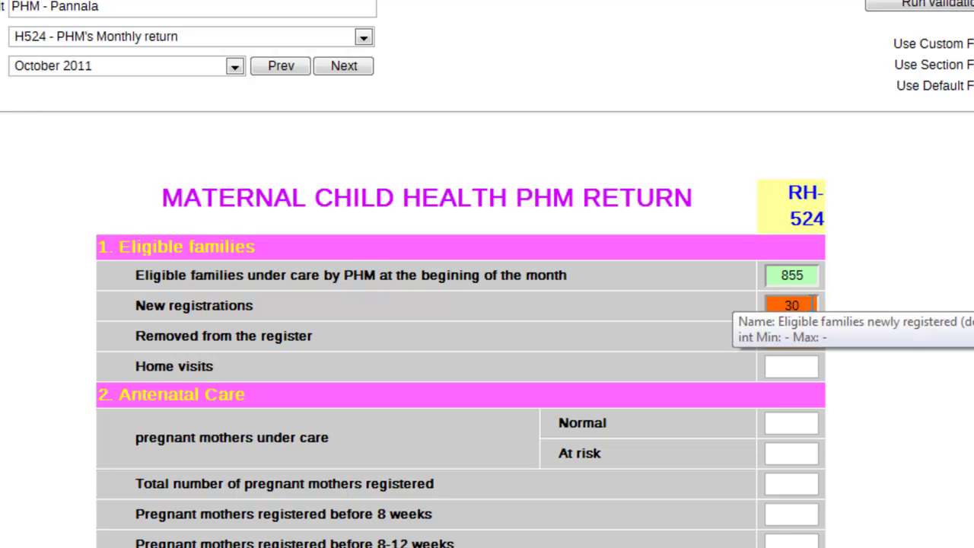
pyautogui.press('Tab')
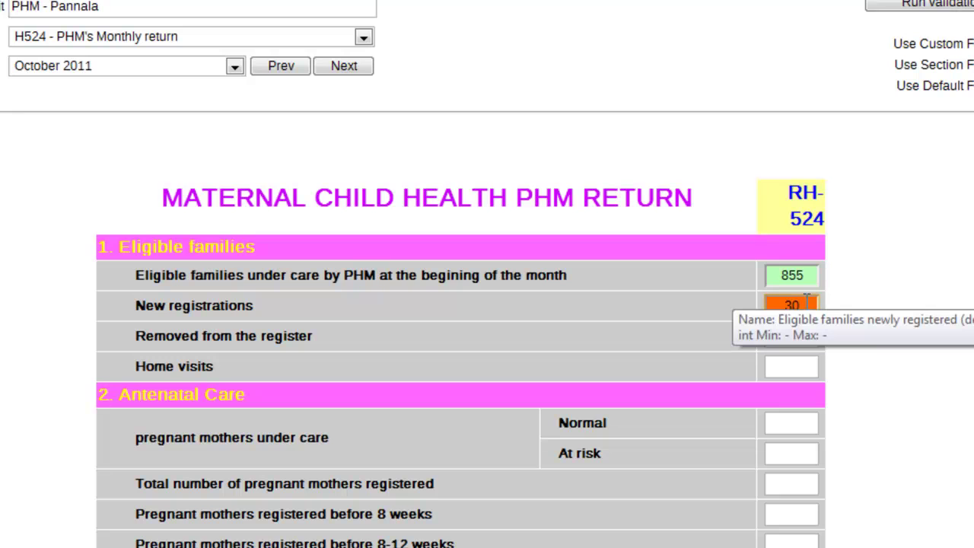
pyautogui.press('BackSpace')
pyautogui.press('BackSpace')
pyautogui.write('10')
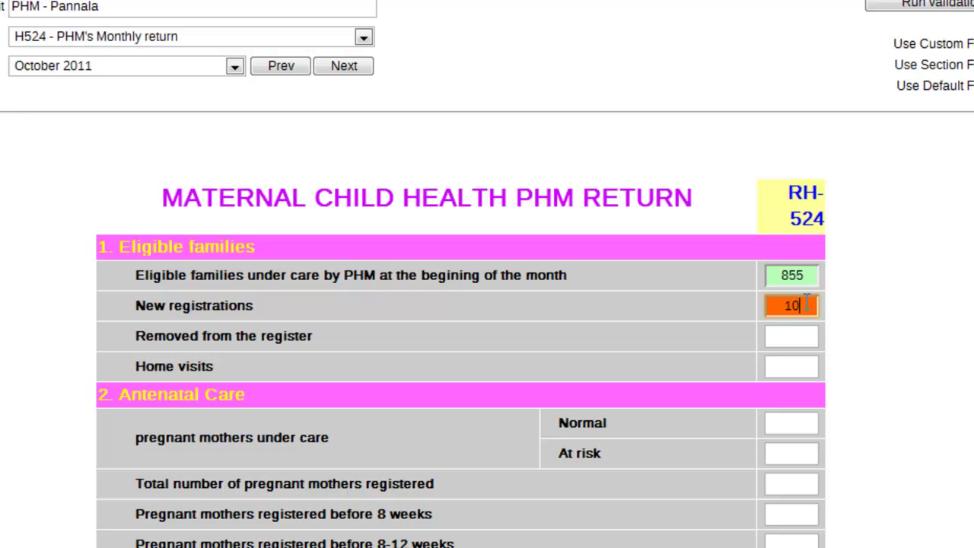
pyautogui.press('Tab')
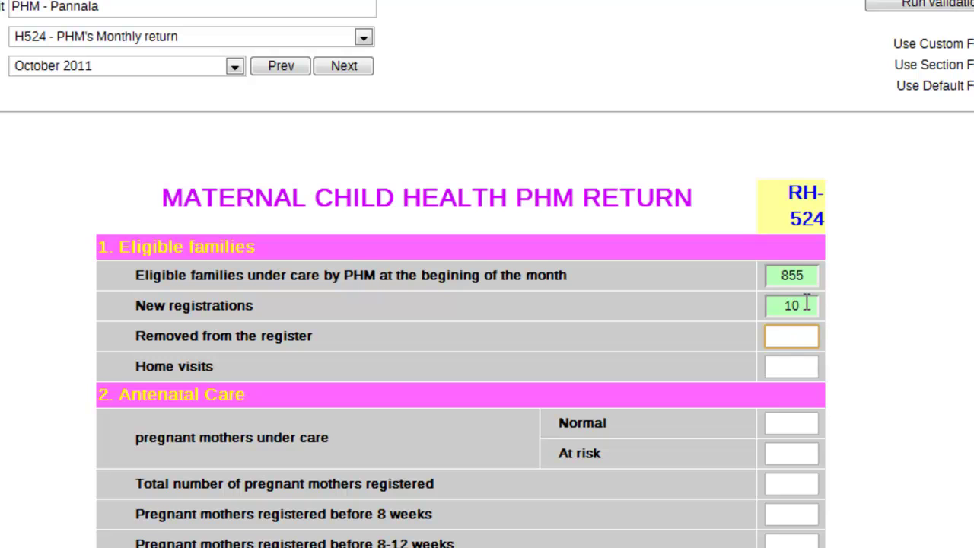
# Step: Scroll down through the October 2011 return to the Nutrition and Inspection sections
pyautogui.scroll(-7, 807, 304)
pyautogui.scroll(-11, 805, 302)
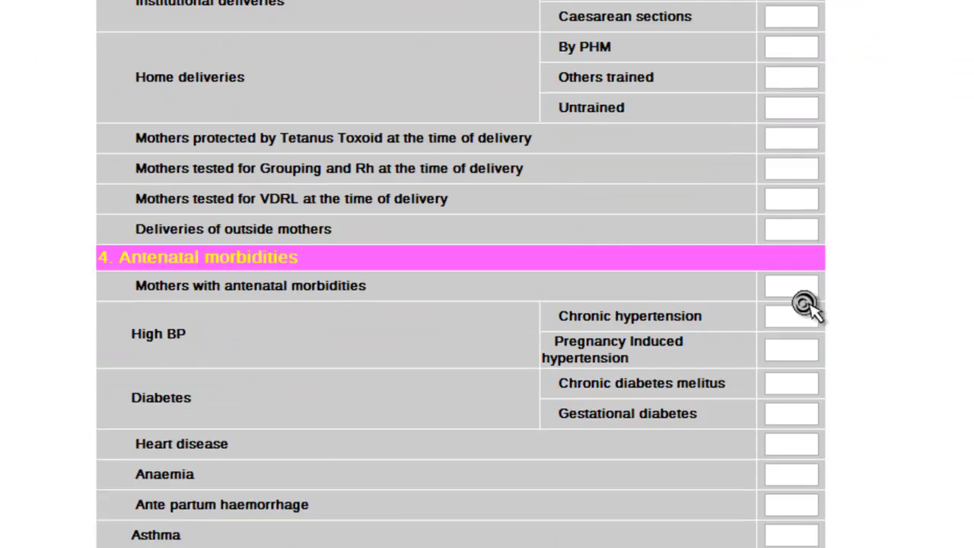
pyautogui.scroll(-11, 807, 301)
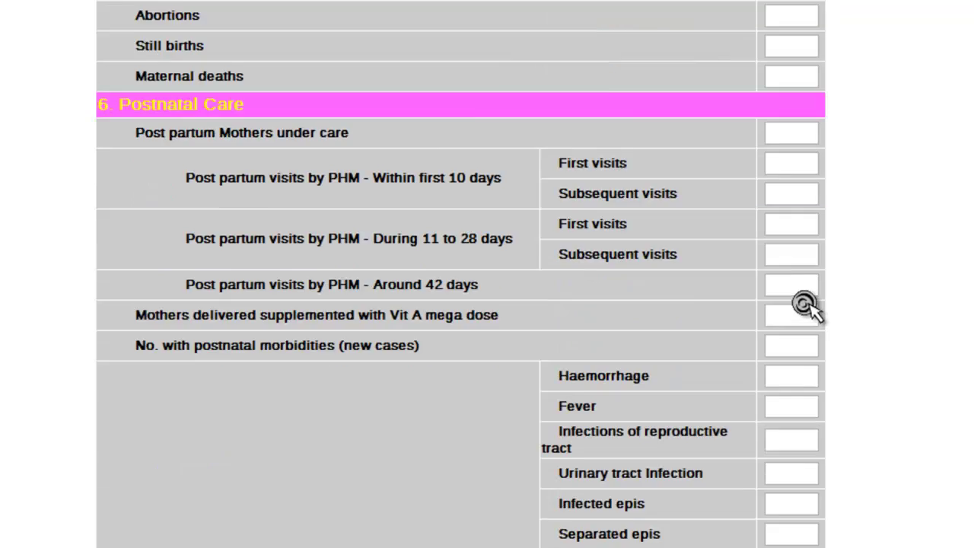
pyautogui.scroll(-11, 806, 302)
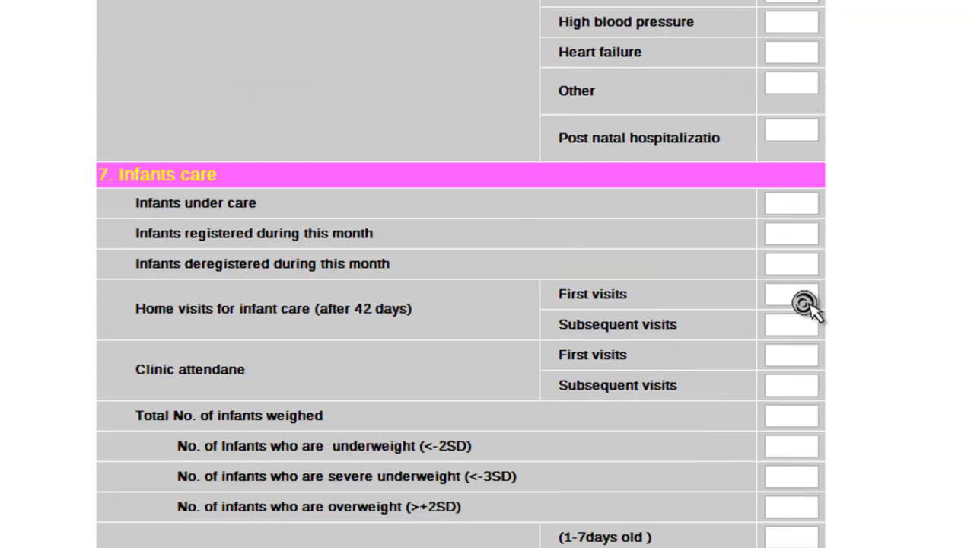
pyautogui.scroll(-8, 807, 301)
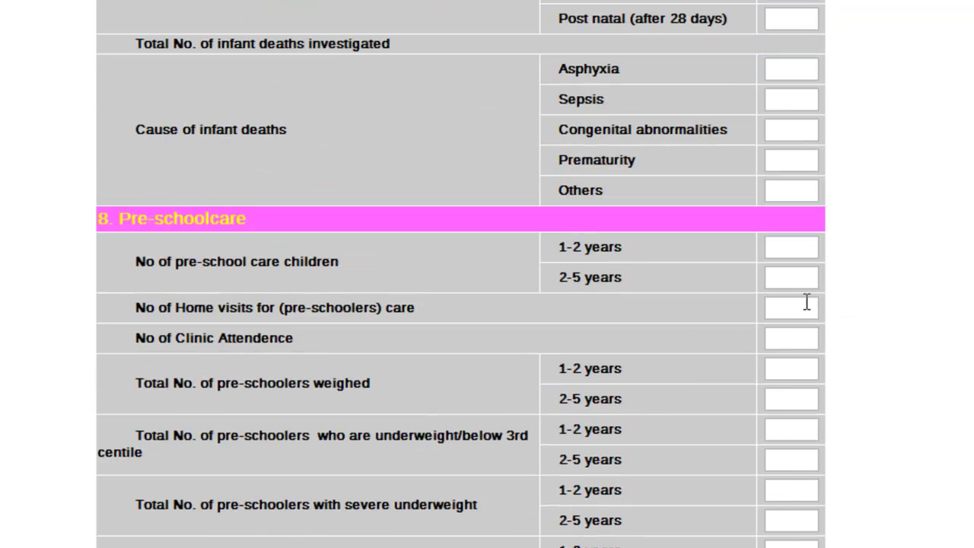
pyautogui.scroll(-12, 805, 302)
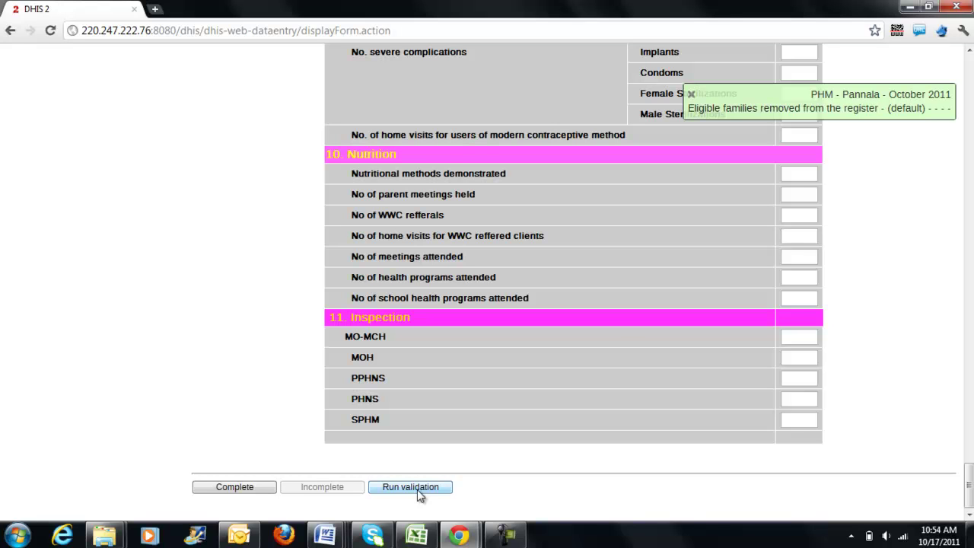
# Step: Replace New registrations' 10 with 25 and dismiss the above-maximum warning
pyautogui.scroll(20, 893, 282)
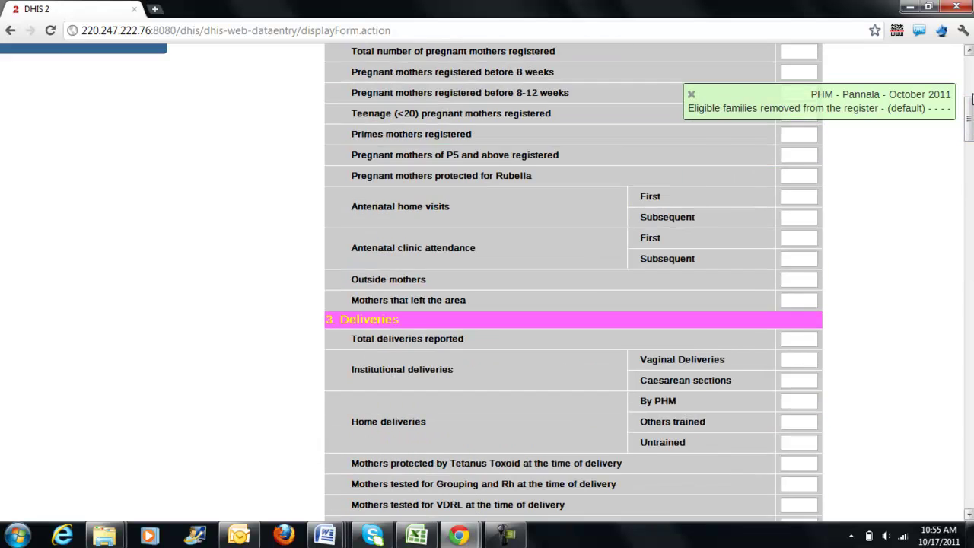
pyautogui.scroll(6, 969, 119)
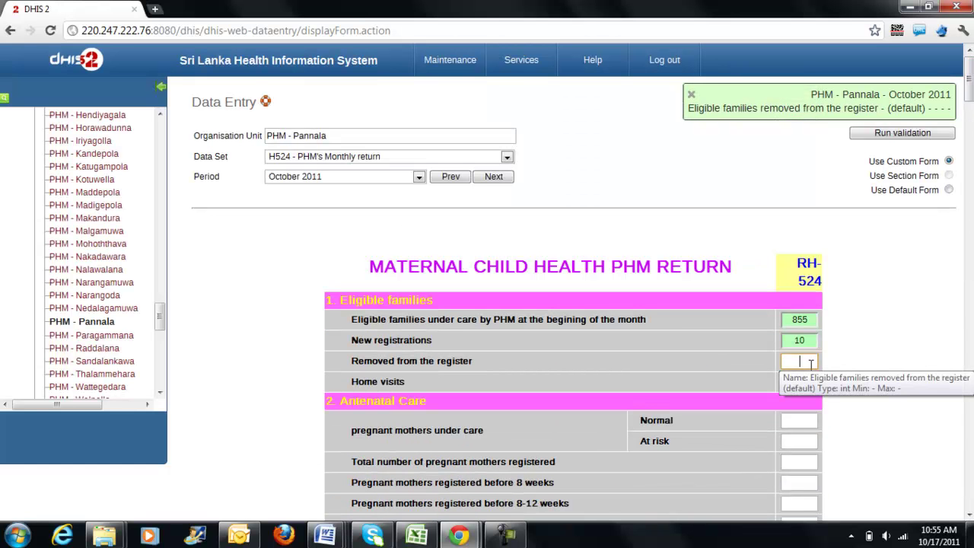
pyautogui.click(811, 340)
pyautogui.press('BackSpace')
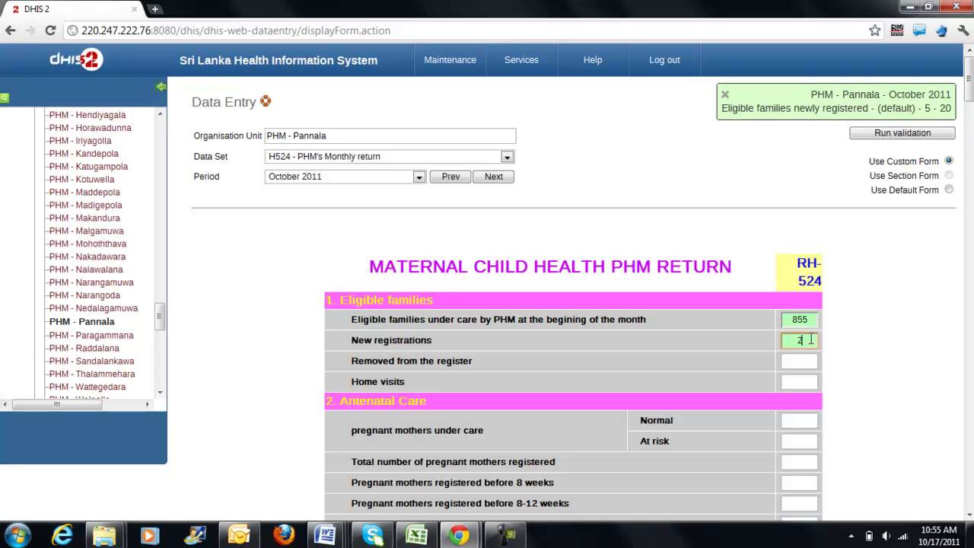
pyautogui.press('BackSpace')
pyautogui.write('25')
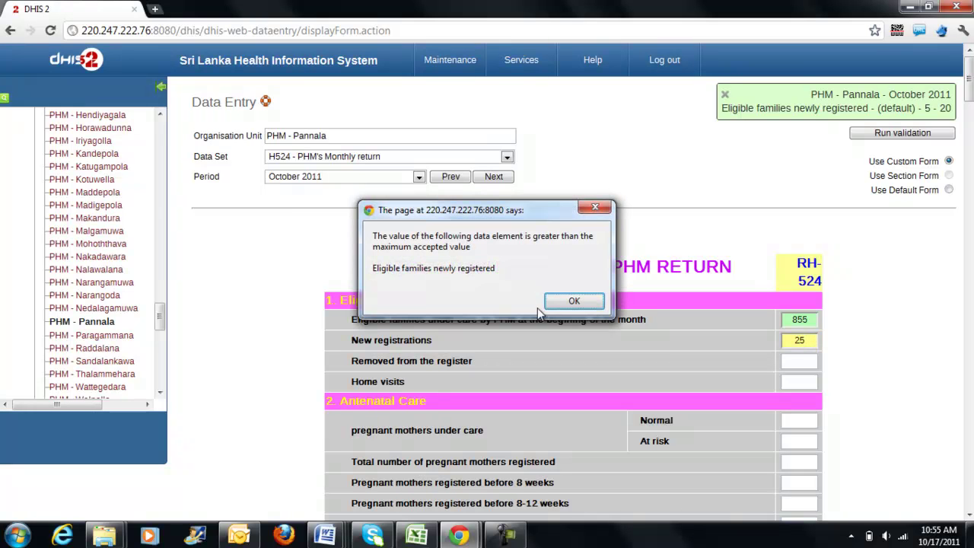
pyautogui.click(565, 301)
pyautogui.scroll(-20, 571, 305)
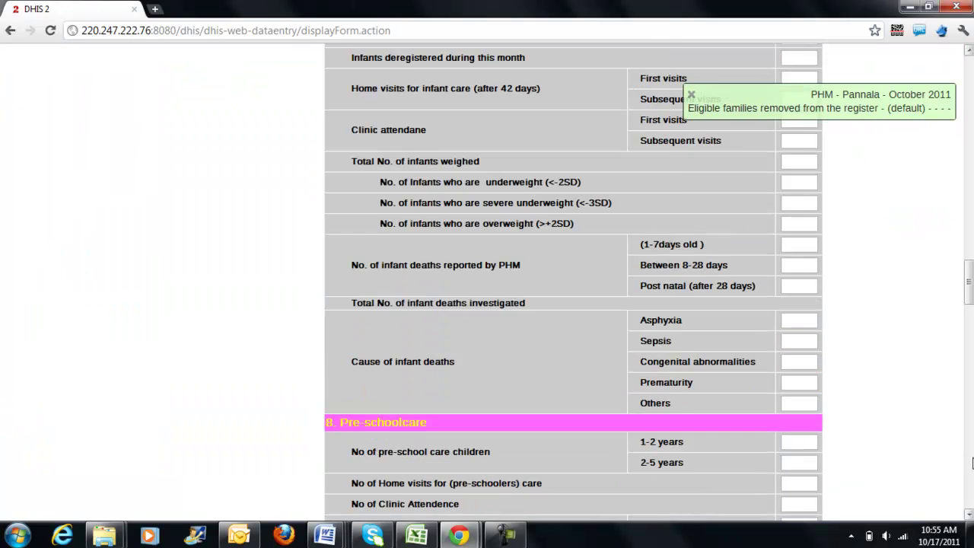
pyautogui.scroll(-5, 746, 468)
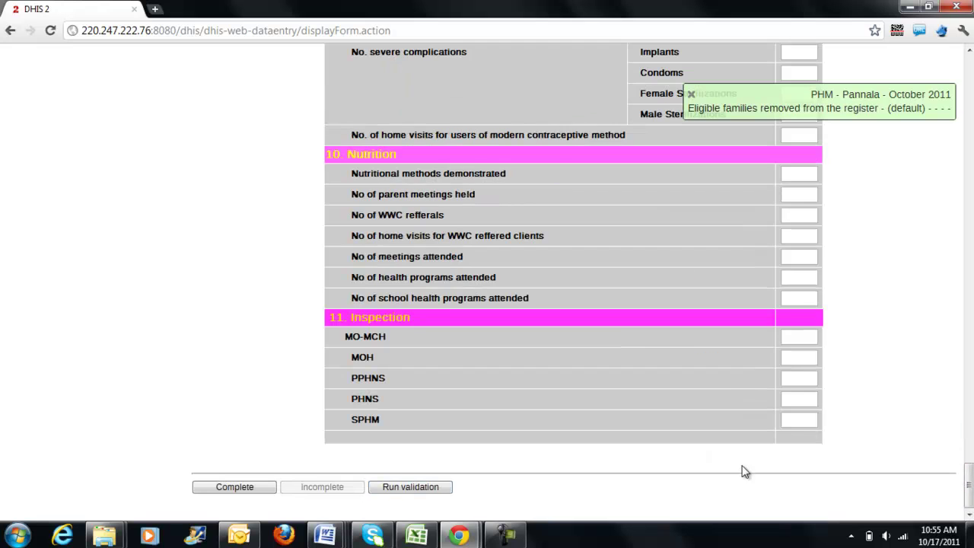
pyautogui.click(411, 487)
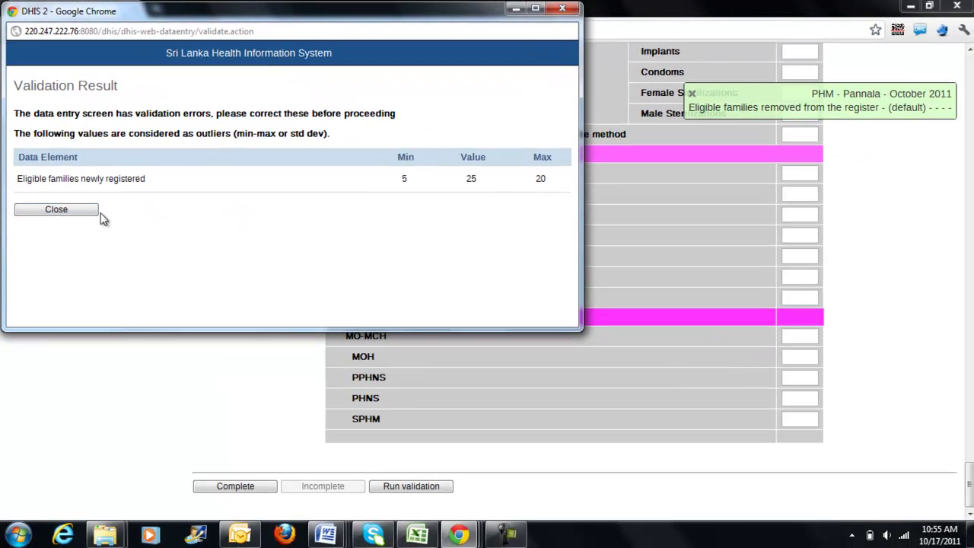
pyautogui.click(96, 214)
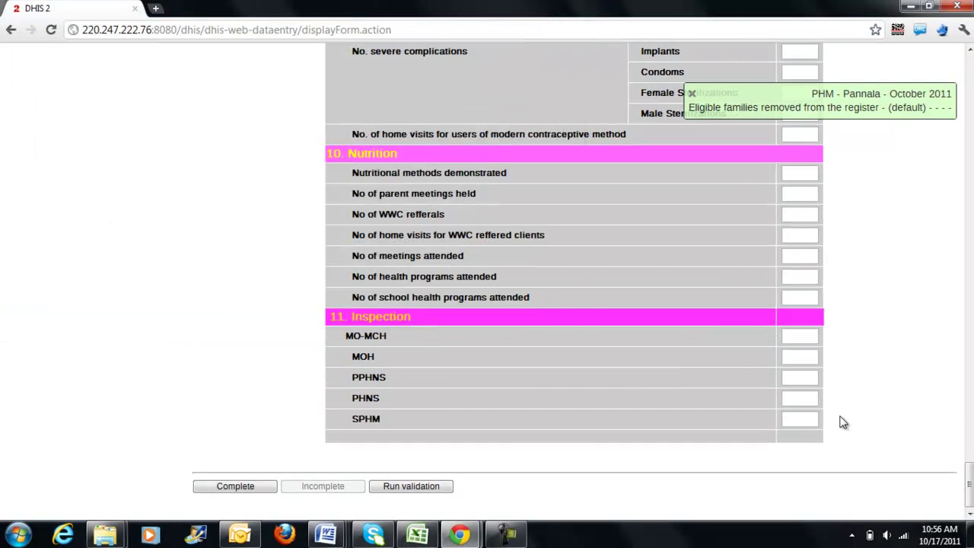
# Step: Change the flagged New registrations value from 25 back to 10 and save it
pyautogui.scroll(20, 843, 423)
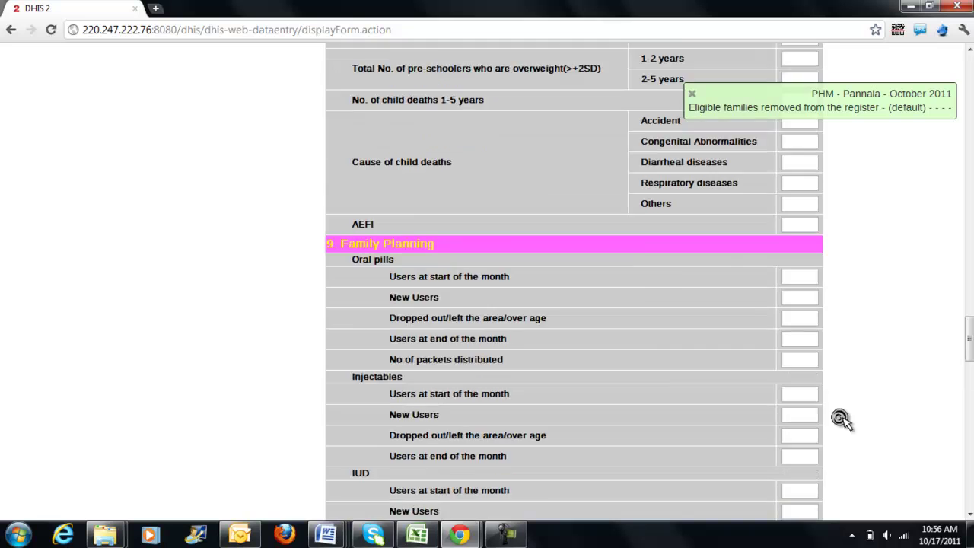
pyautogui.scroll(20, 842, 422)
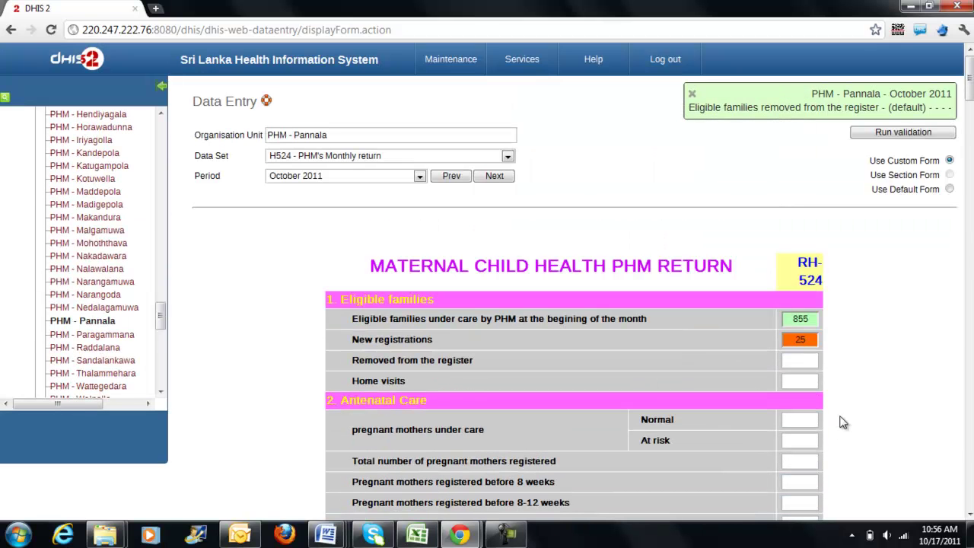
pyautogui.click(809, 335)
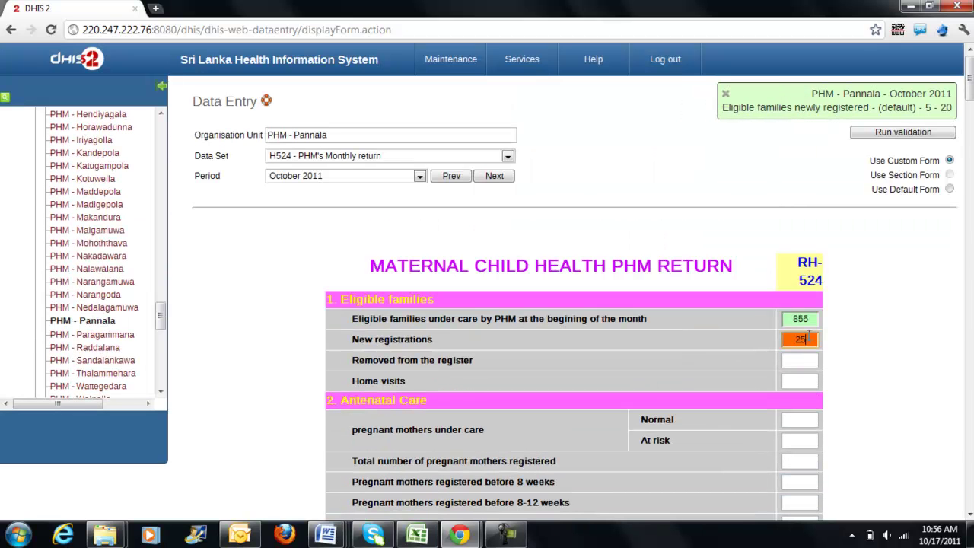
pyautogui.press('BackSpace')
pyautogui.press('BackSpace')
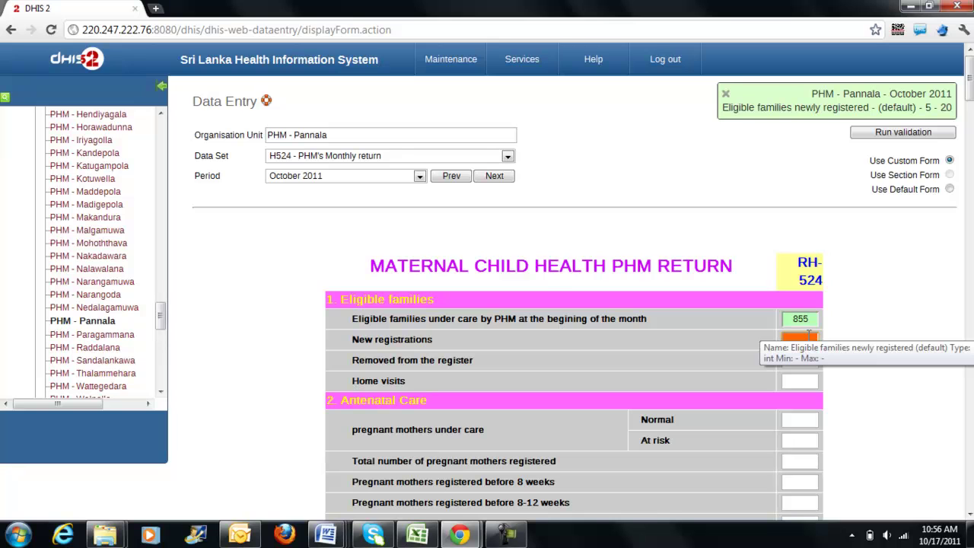
pyautogui.write('10')
pyautogui.press('Tab')
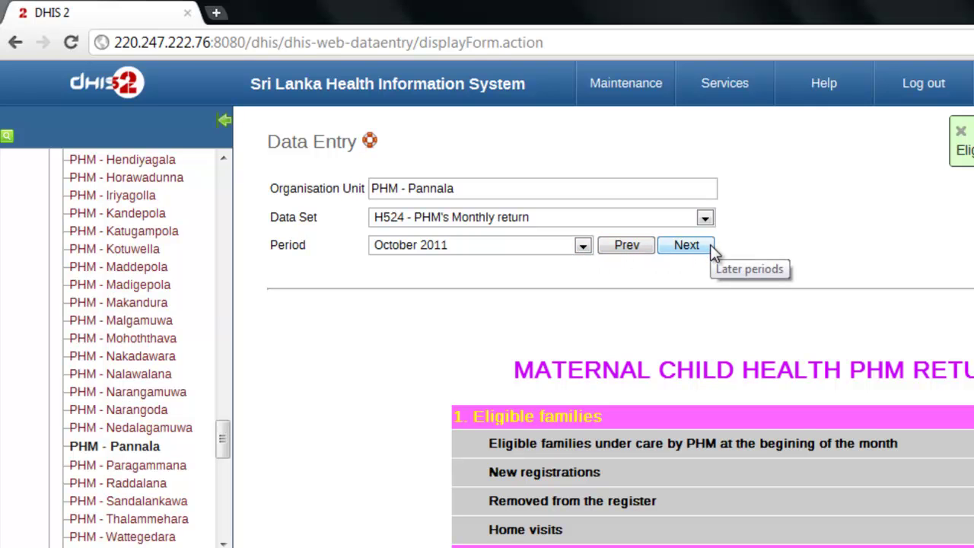
# Step: Browse the 2010 and 2011 periods and load PHM - Pannala's September 2011 return
pyautogui.click(627, 245)
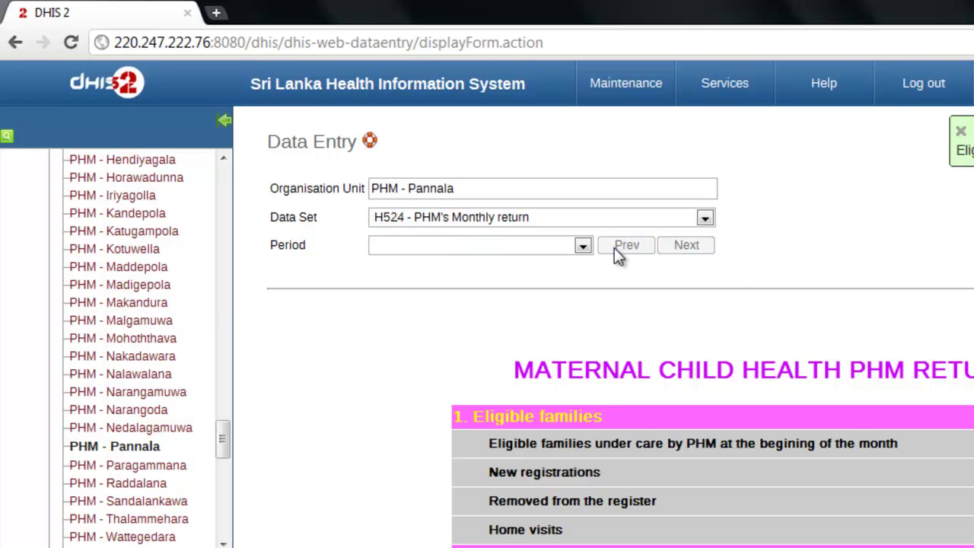
pyautogui.click(582, 245)
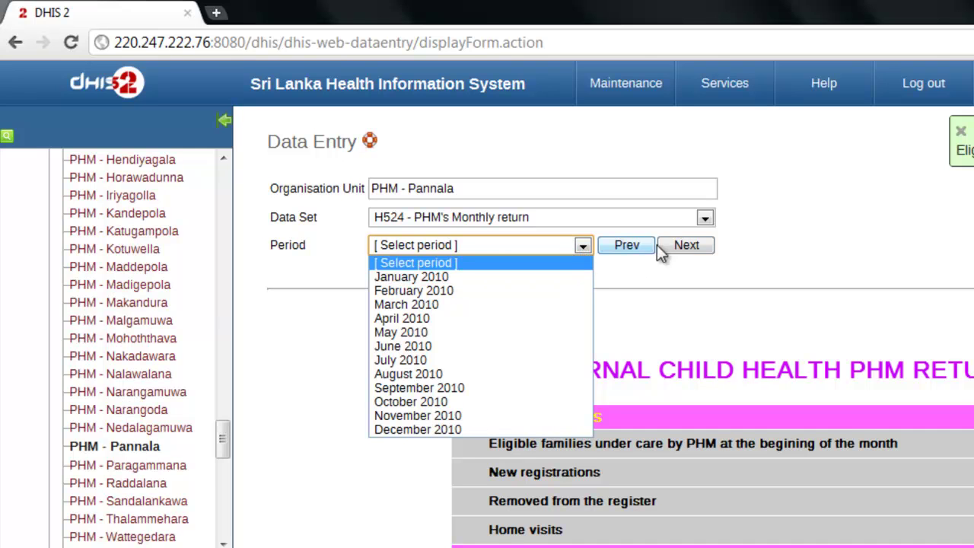
pyautogui.click(677, 245)
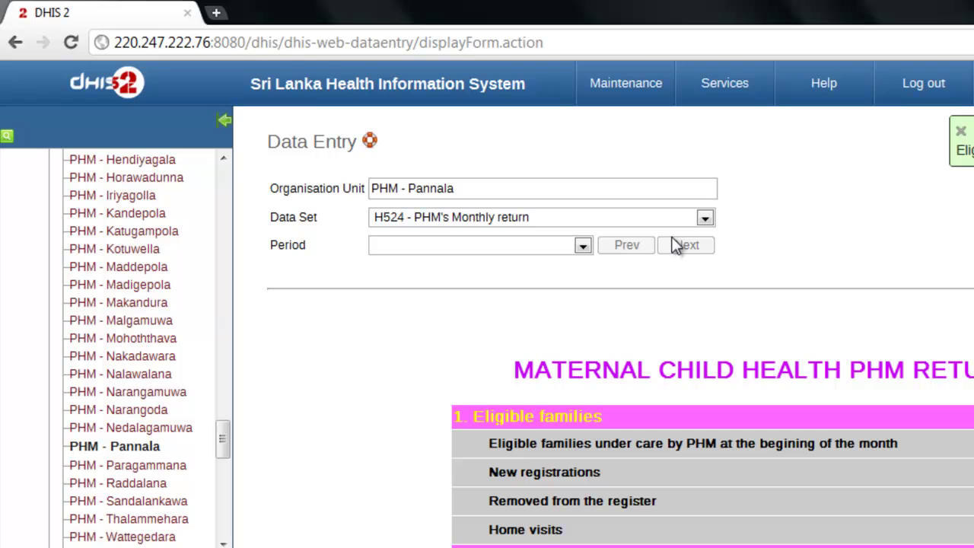
pyautogui.click(580, 249)
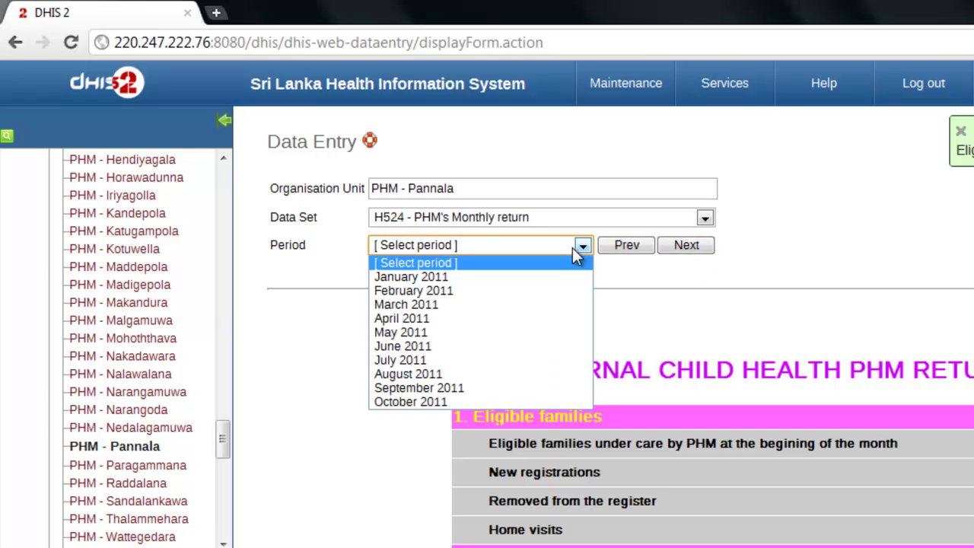
pyautogui.click(487, 391)
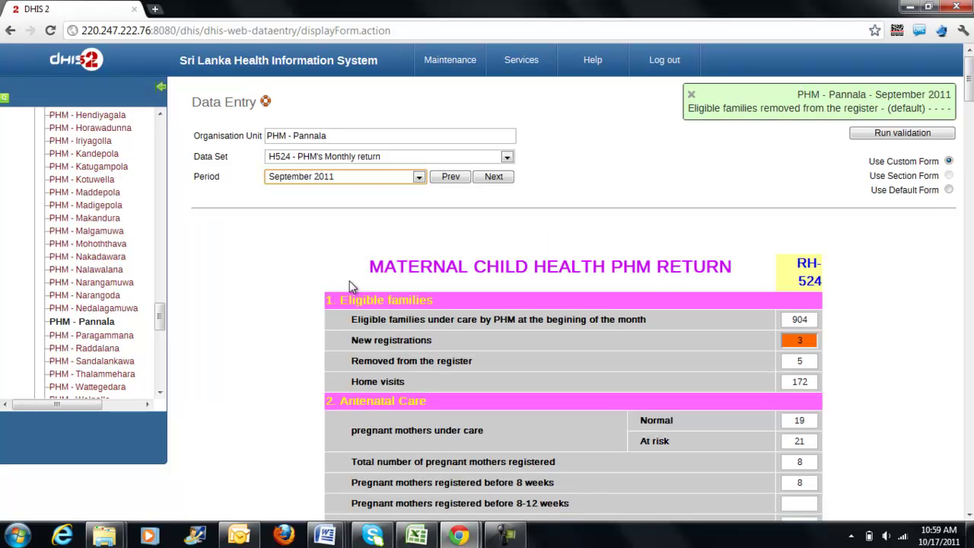
pyautogui.scroll(-6, 672, 363)
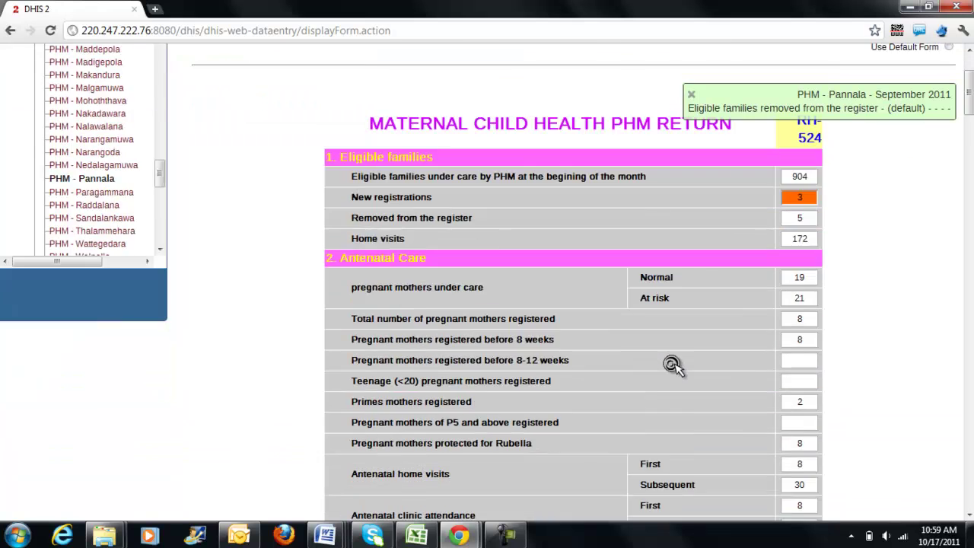
pyautogui.scroll(-4, 672, 362)
pyautogui.scroll(-5, 672, 362)
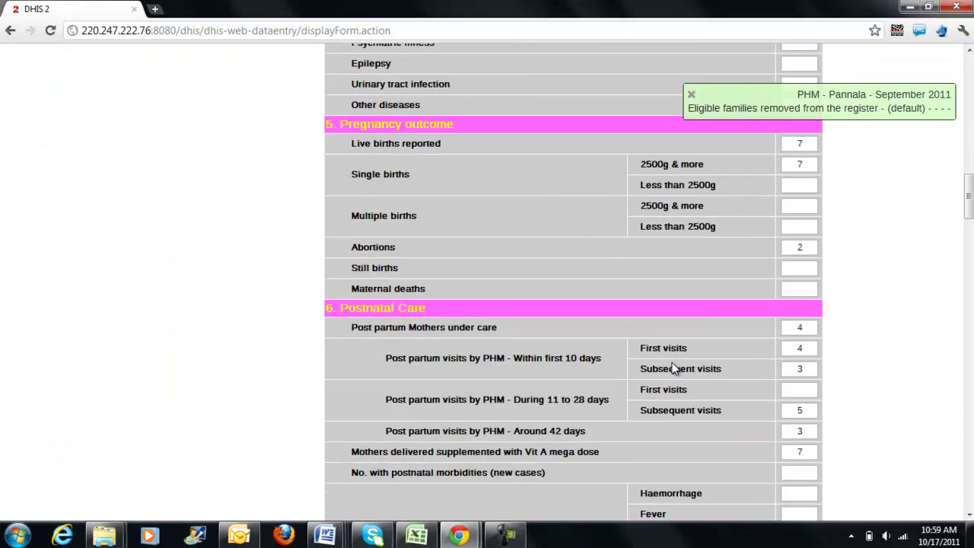
pyautogui.scroll(-10, 672, 368)
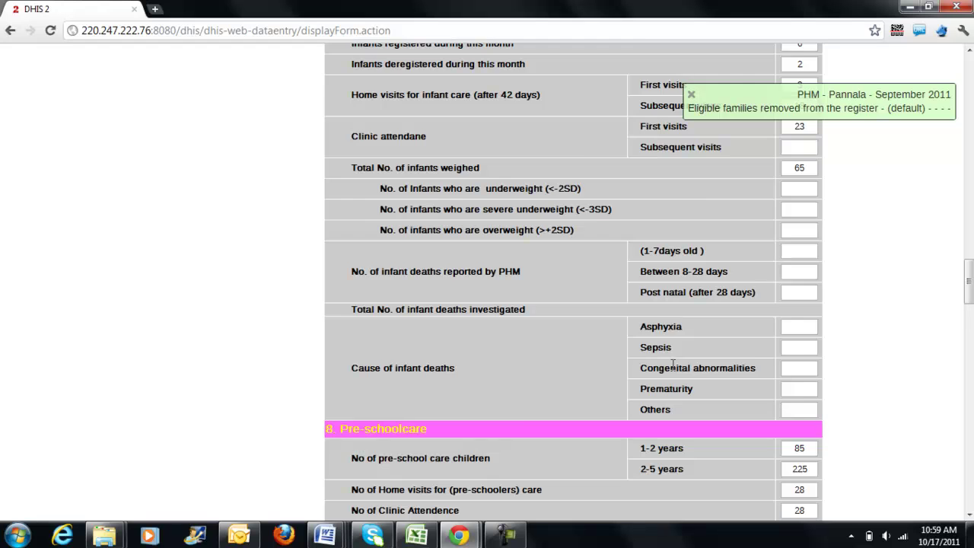
pyautogui.scroll(-10, 673, 366)
pyautogui.scroll(-10, 672, 369)
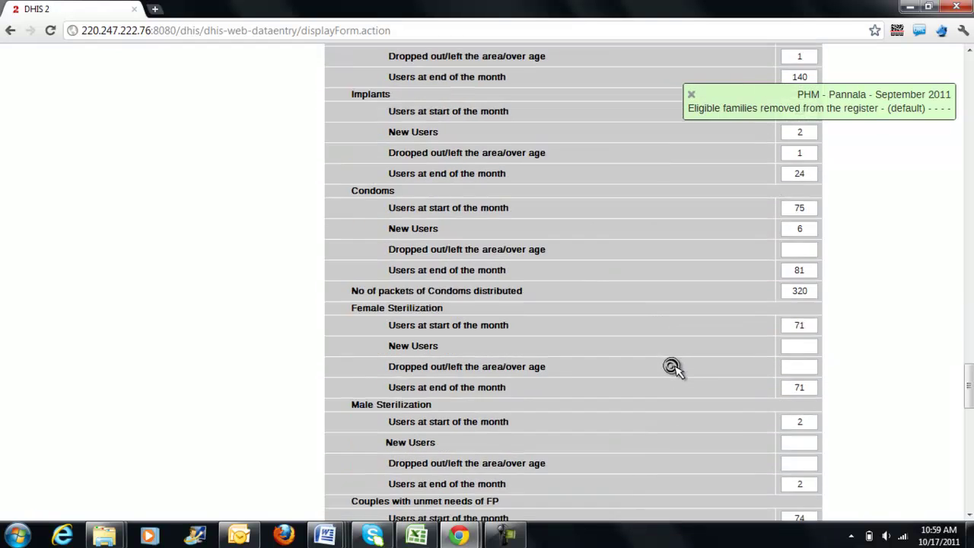
pyautogui.scroll(-4, 673, 368)
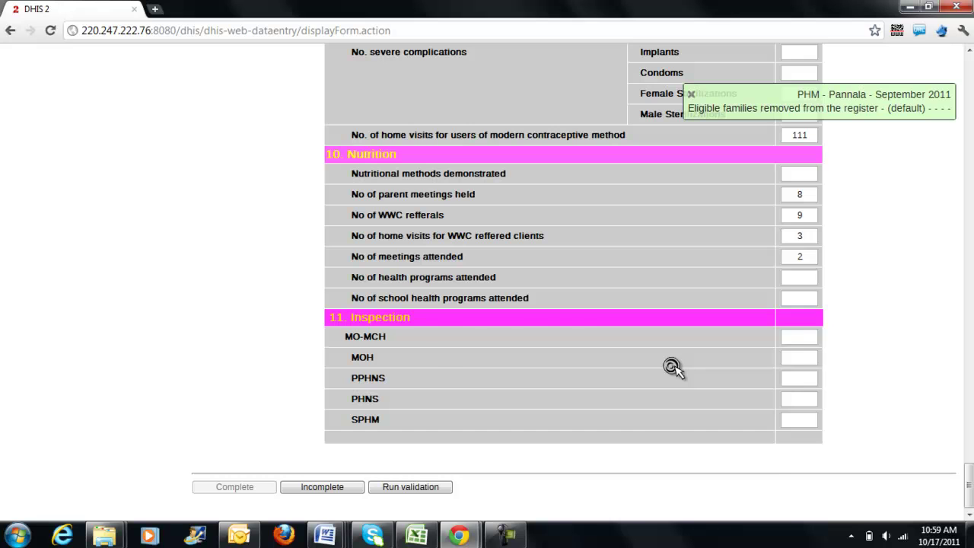
pyautogui.press('Home')
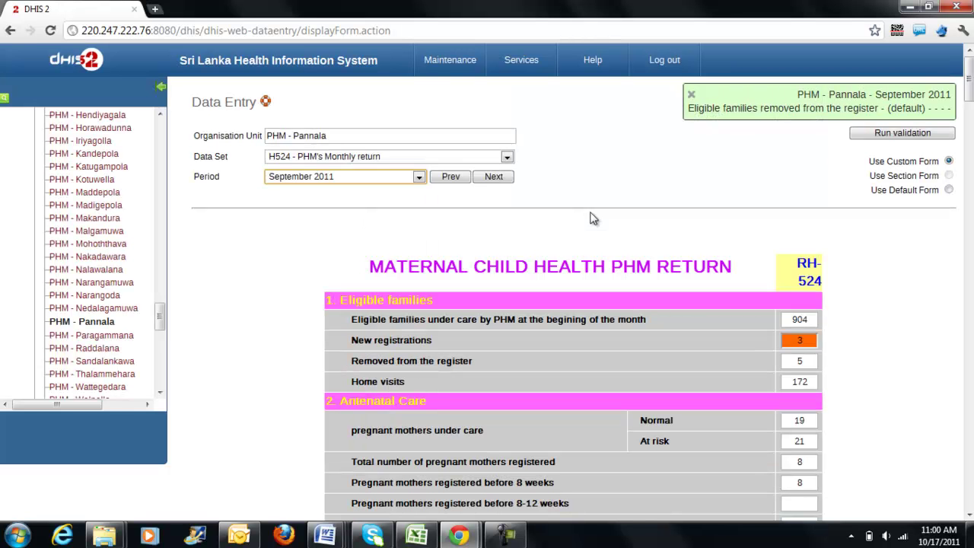